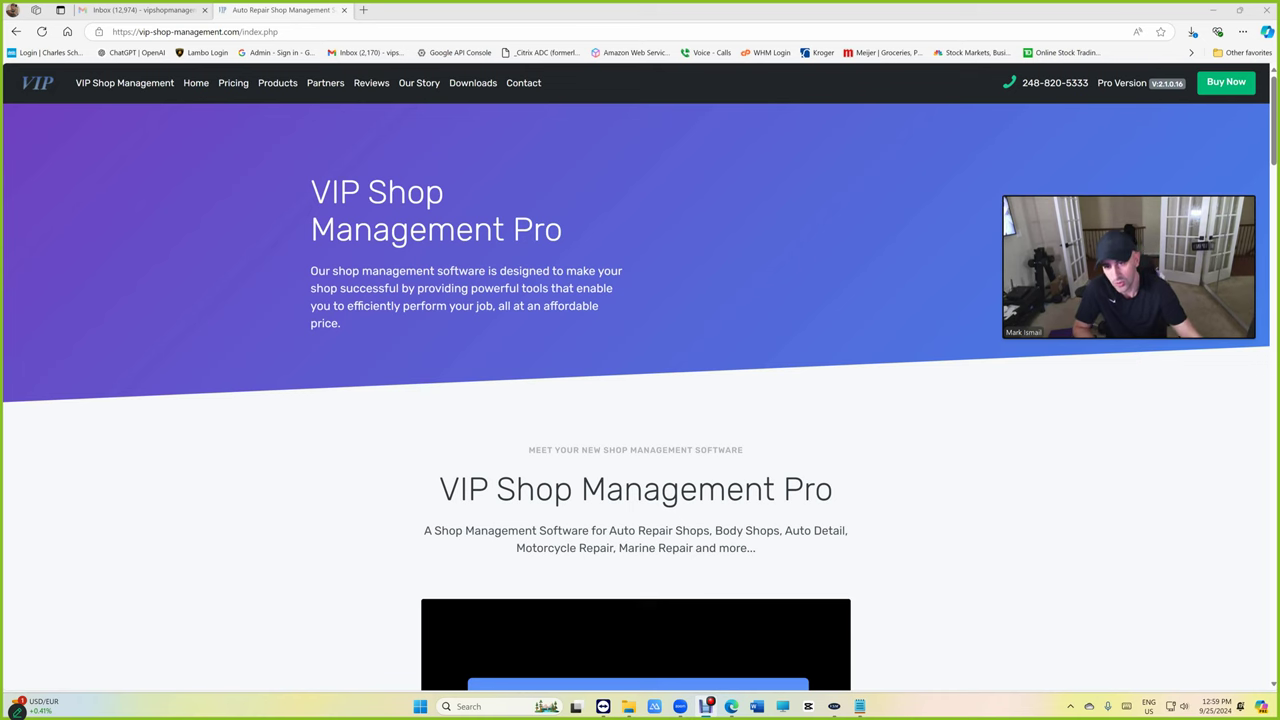
# Download the VIP Shop Management Pro Beta Version X64 installer from the Cloud Additional Downloads page.
pyautogui.click(475, 85)
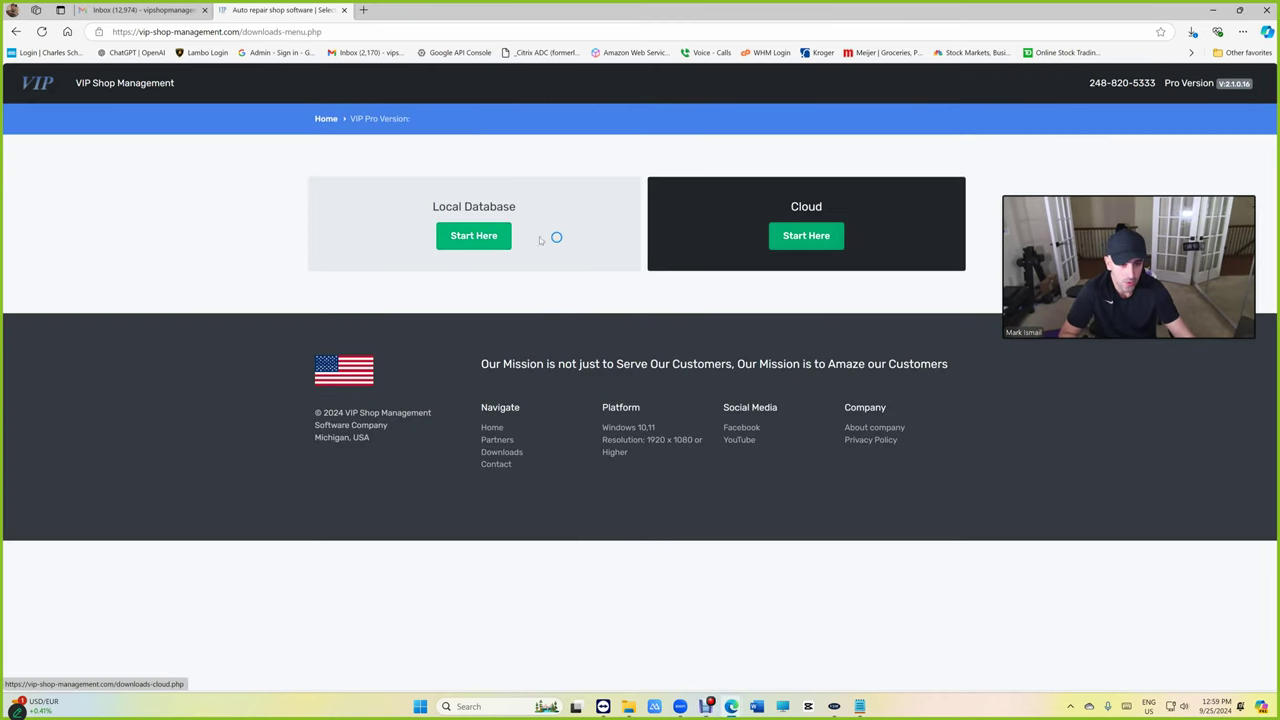
pyautogui.click(830, 243)
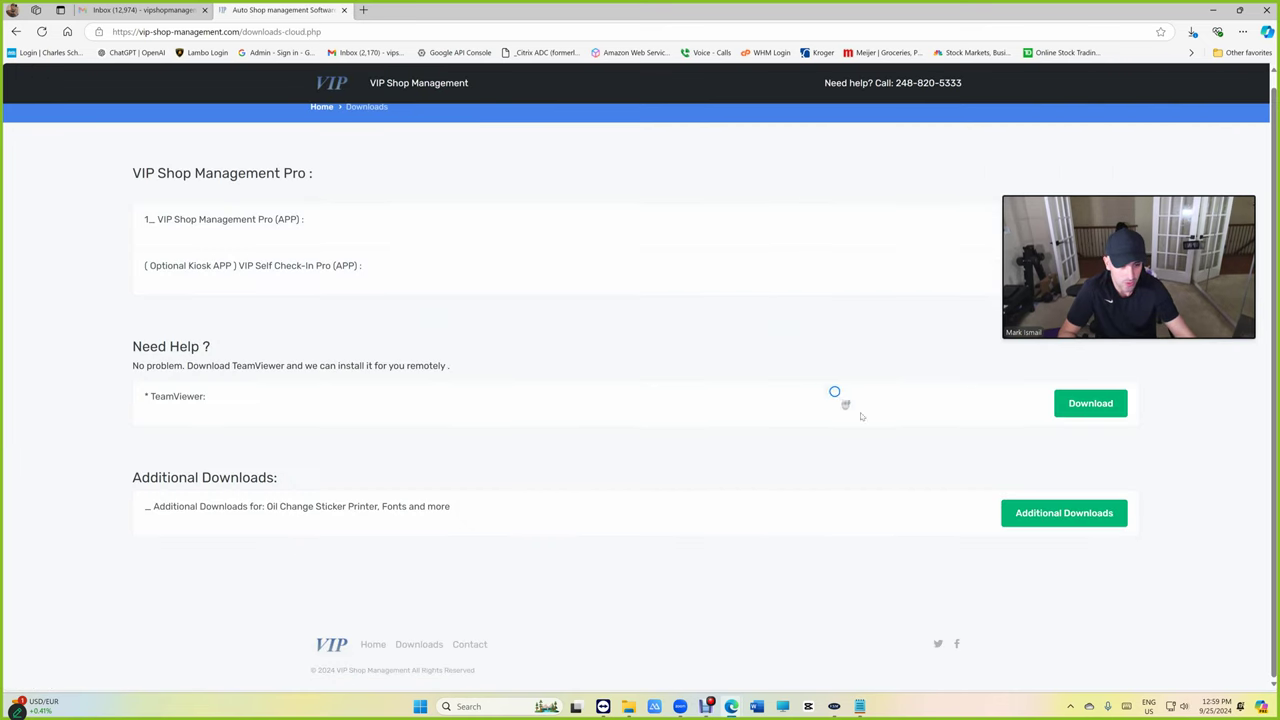
pyautogui.click(1025, 510)
pyautogui.scroll(-10, 894, 447)
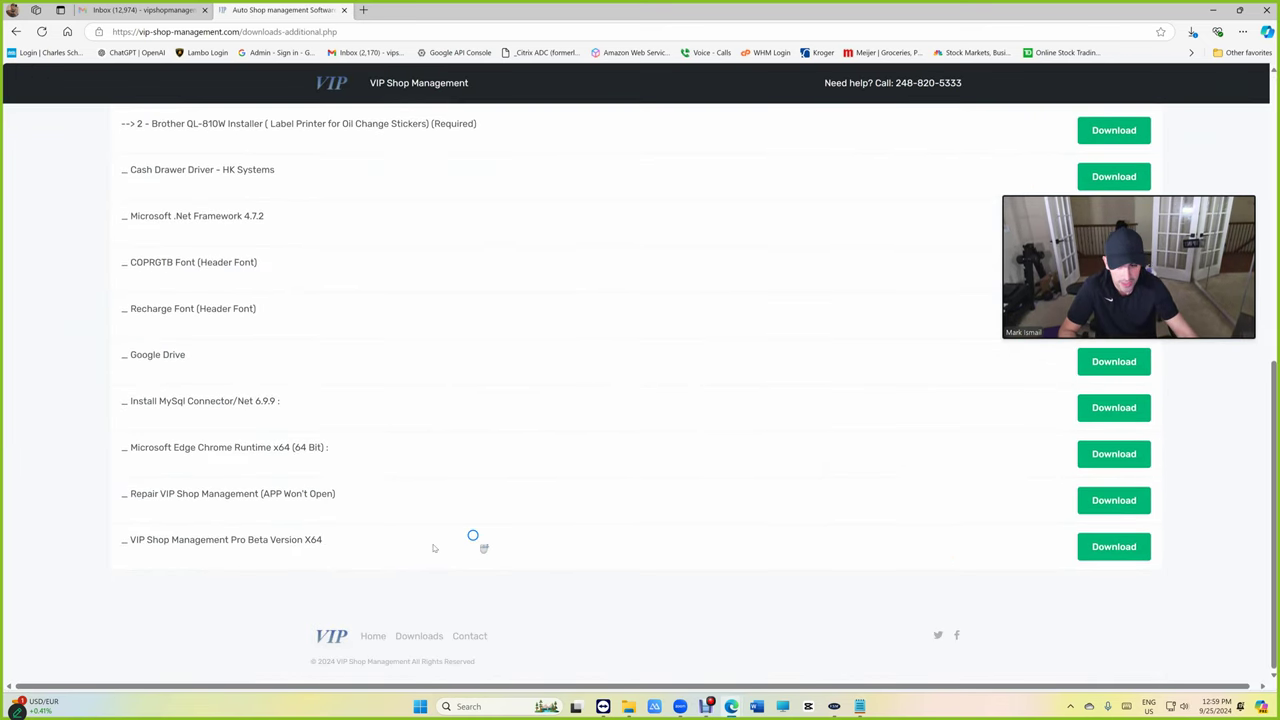
pyautogui.moveTo(126, 540); pyautogui.dragTo(322, 540)
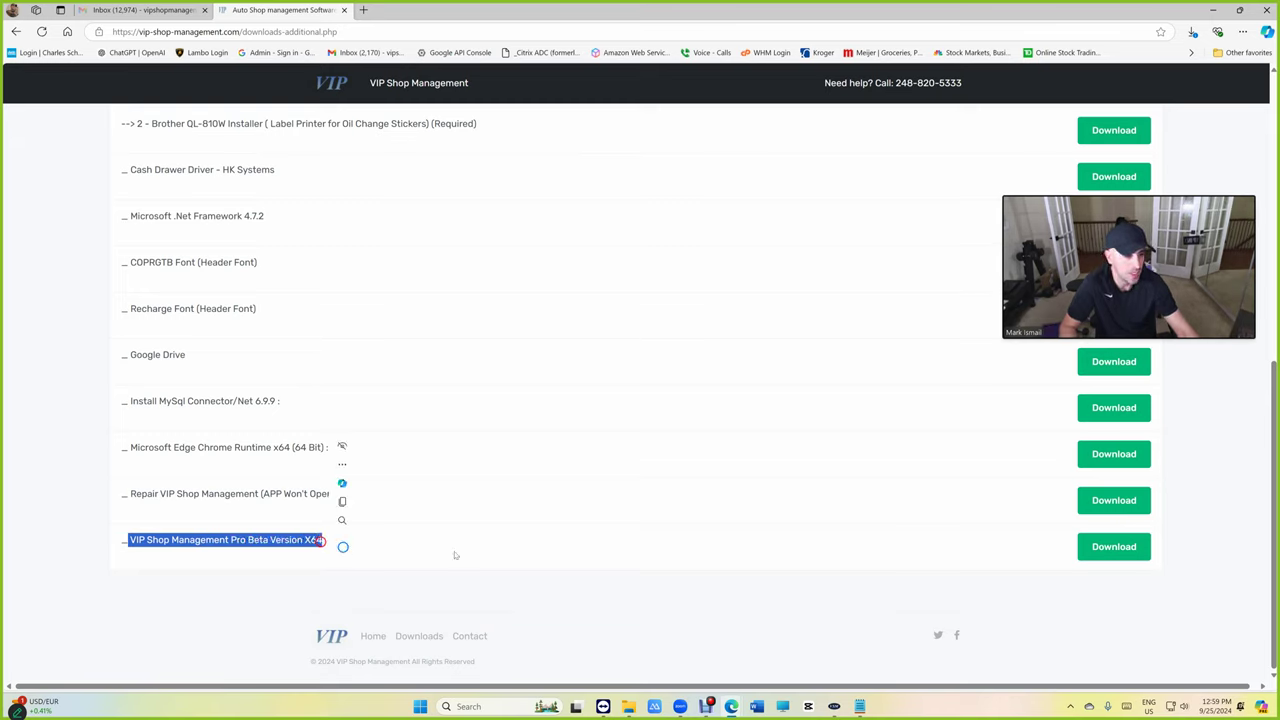
pyautogui.click(1137, 546)
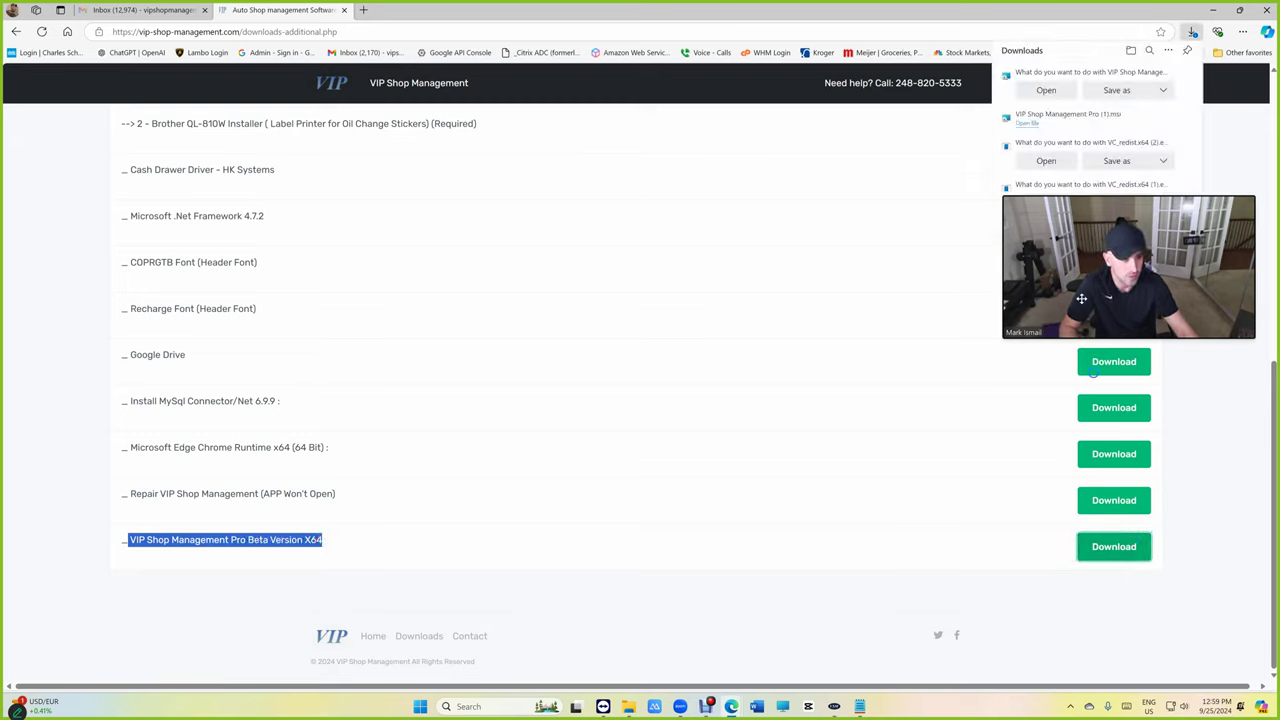
# Run the downloaded installer with the default folder and close it once installation finishes.
pyautogui.click(1044, 90)
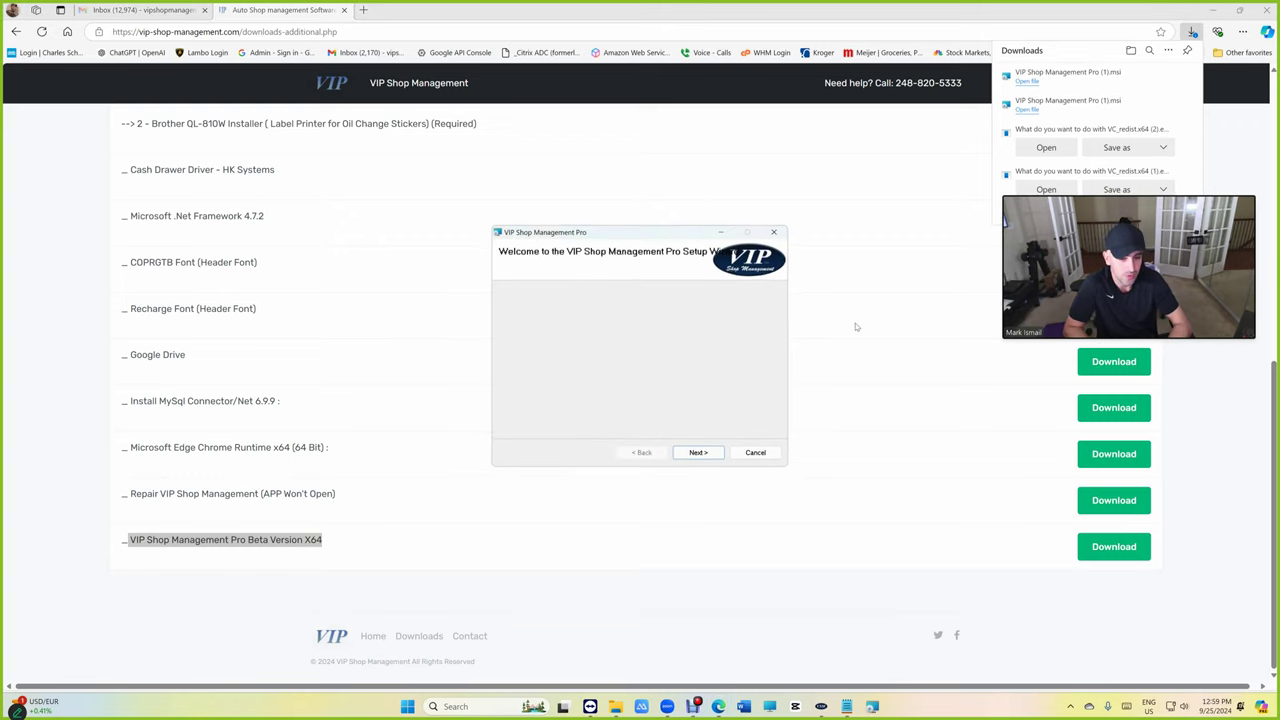
pyautogui.click(699, 454)
pyautogui.click(699, 454)
pyautogui.click(699, 454)
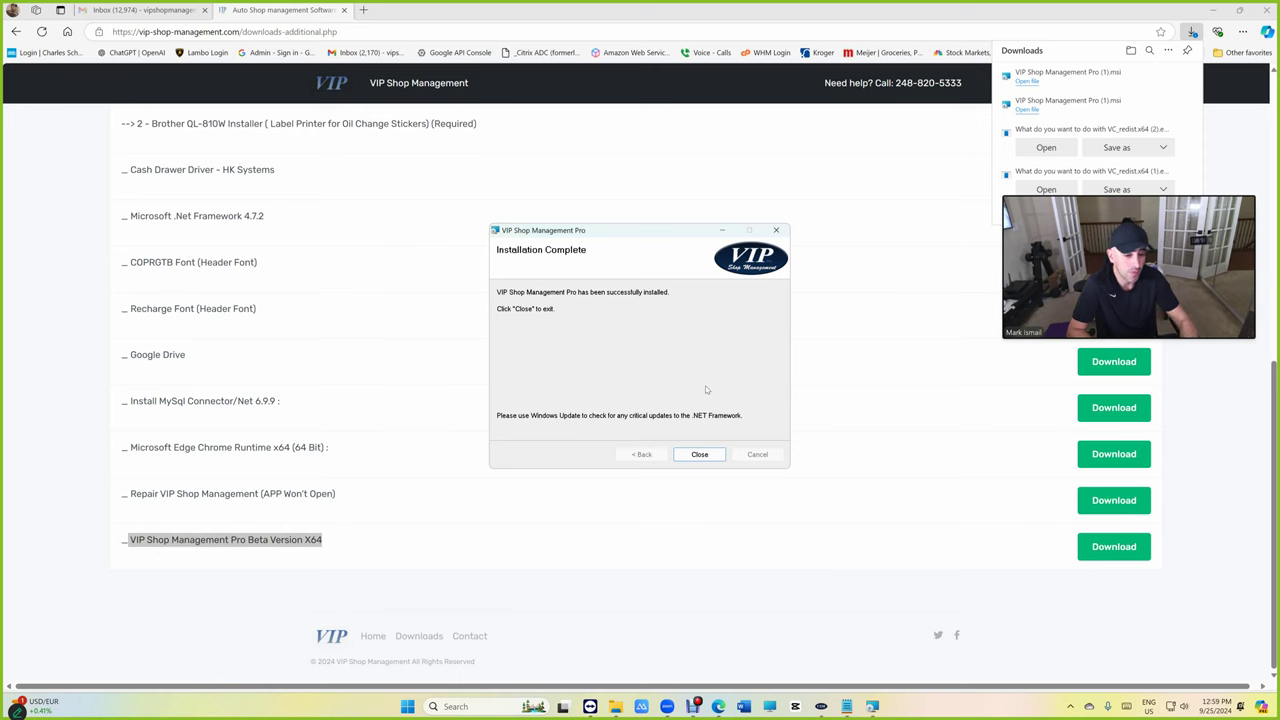
pyautogui.click(699, 454)
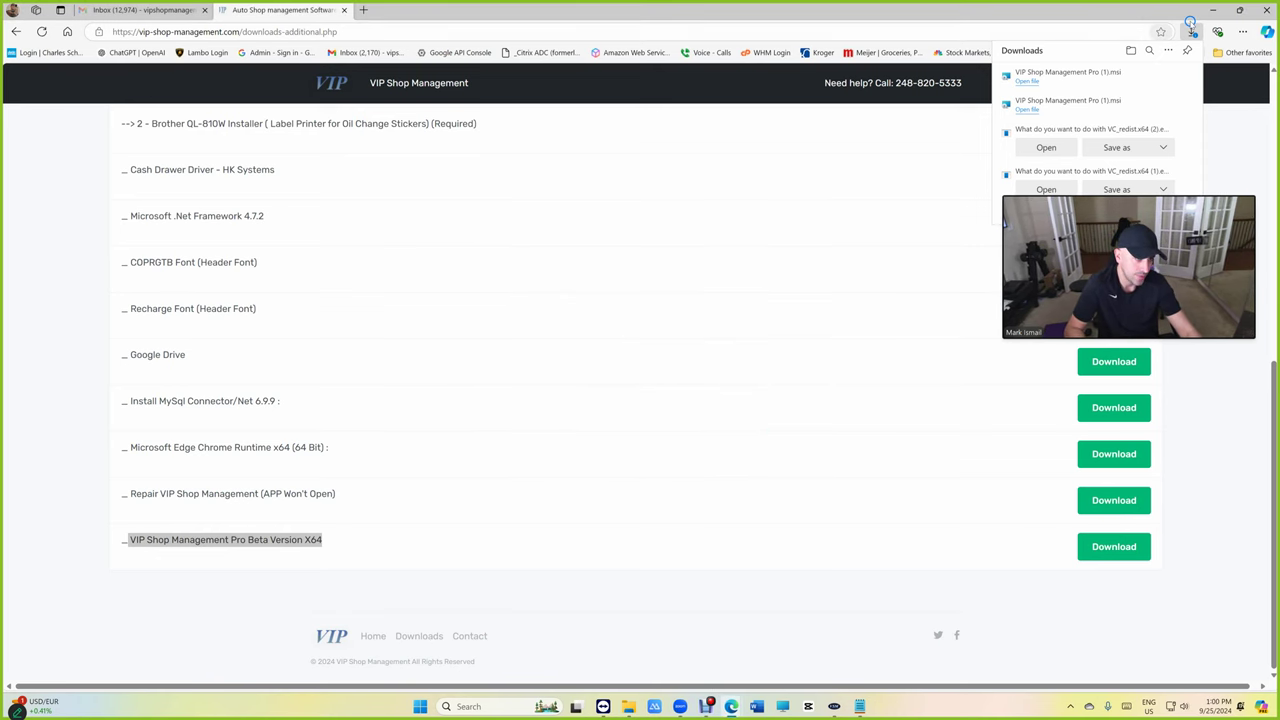
# Launch VIP Shop Management from its desktop shortcut, restore setup, and log in to the Cloud Database.
pyautogui.click(1212, 10)
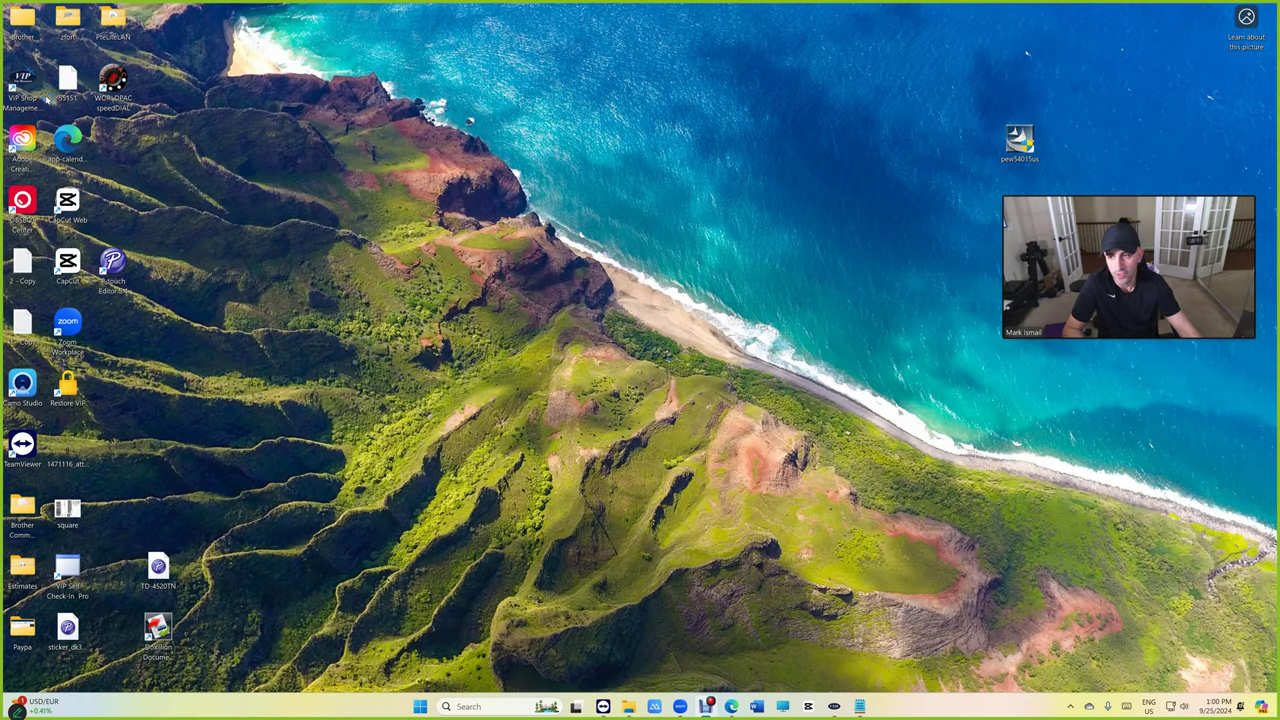
pyautogui.moveTo(45, 97); pyautogui.dragTo(700, 265)
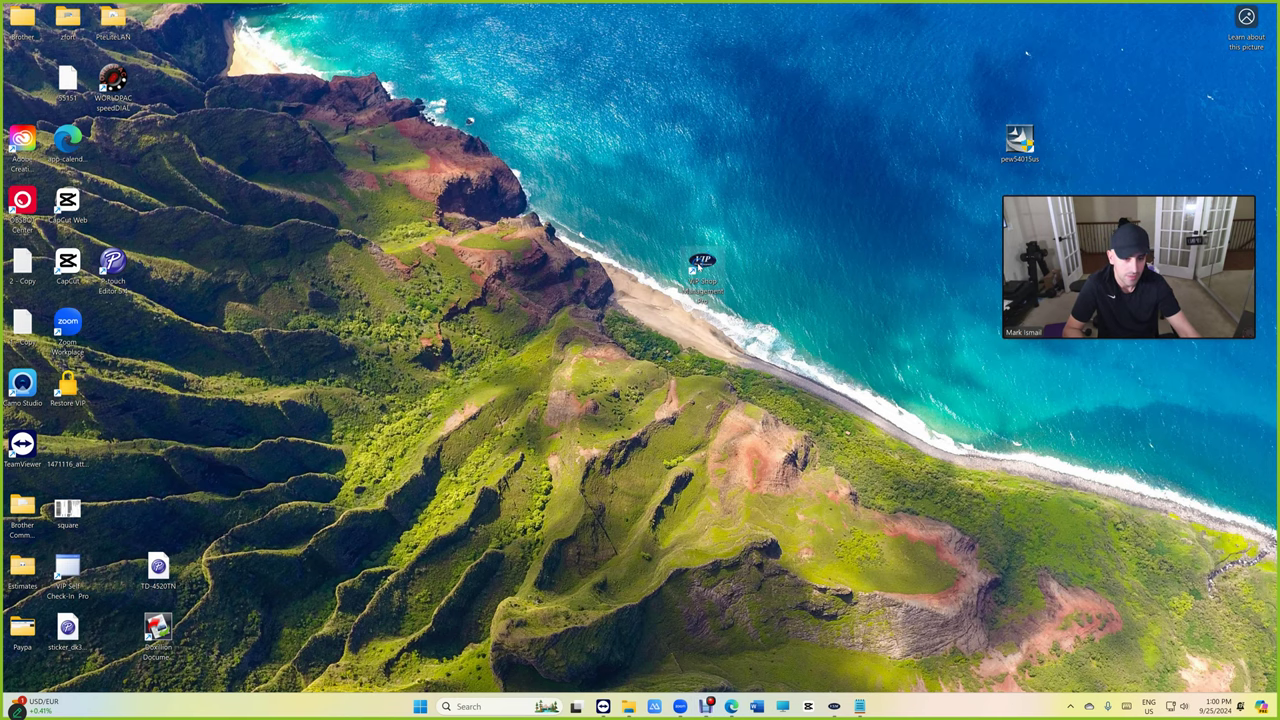
pyautogui.doubleClick(700, 264)
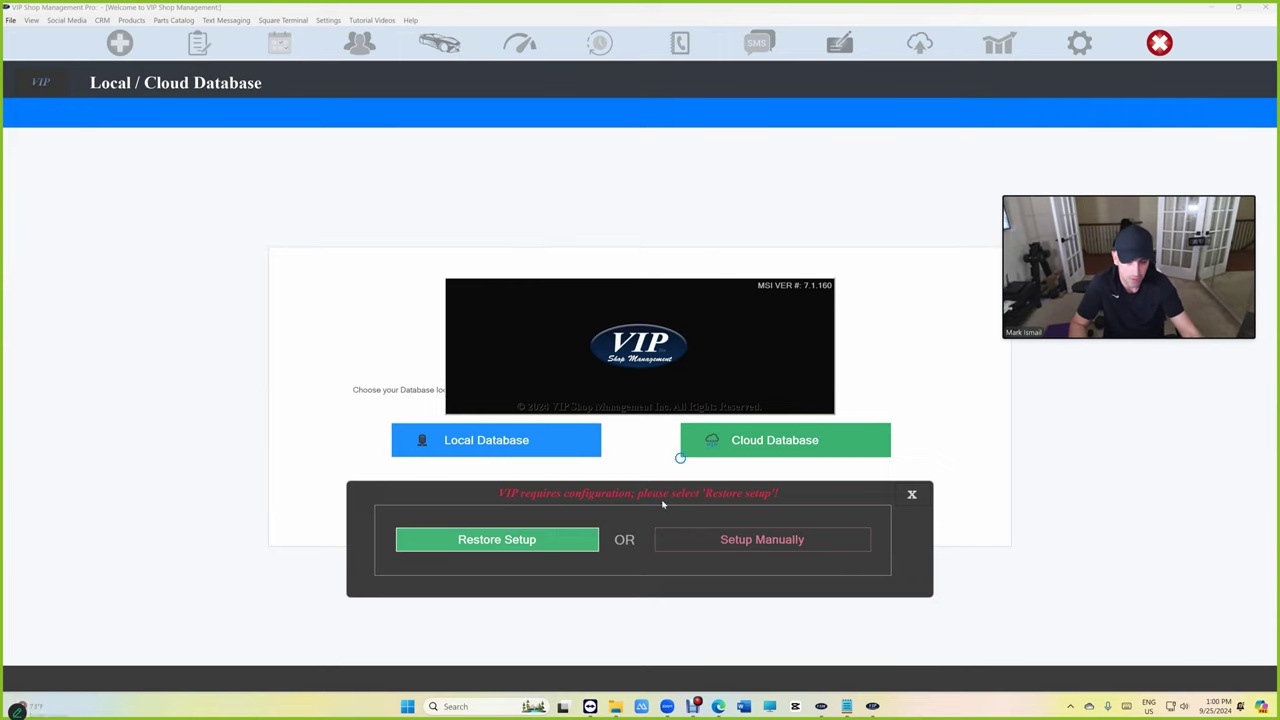
pyautogui.click(564, 548)
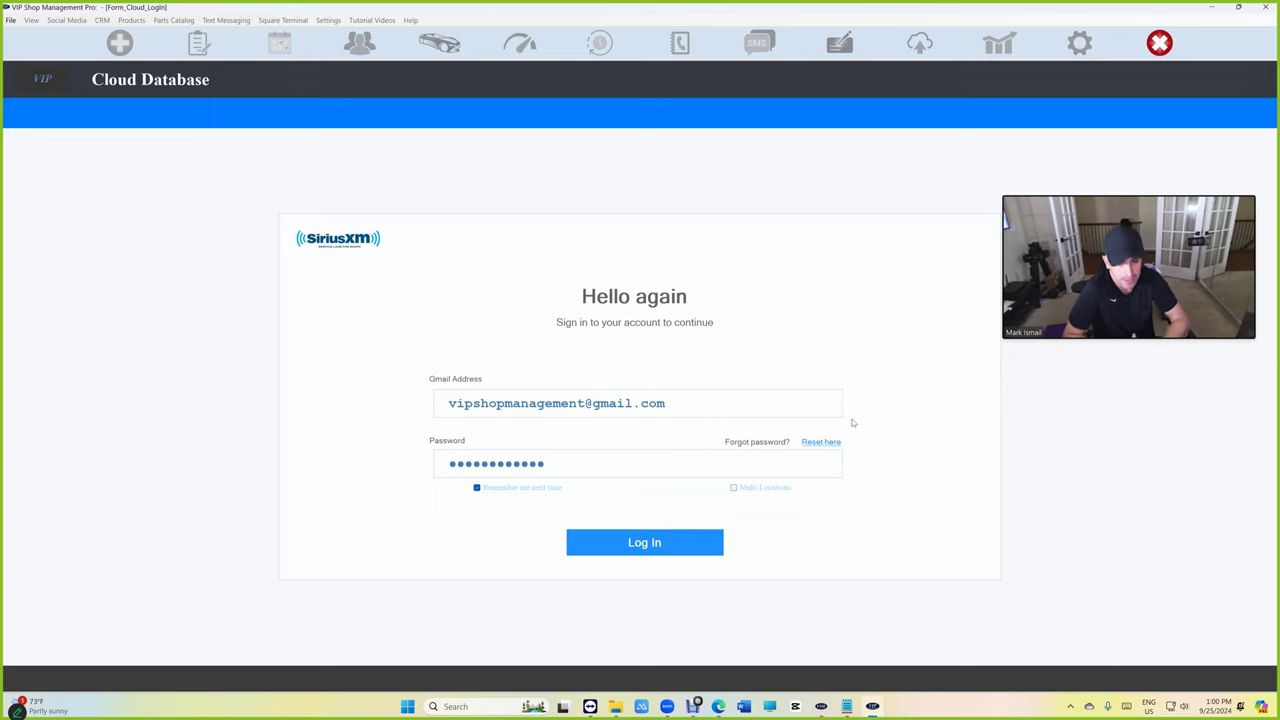
pyautogui.click(660, 549)
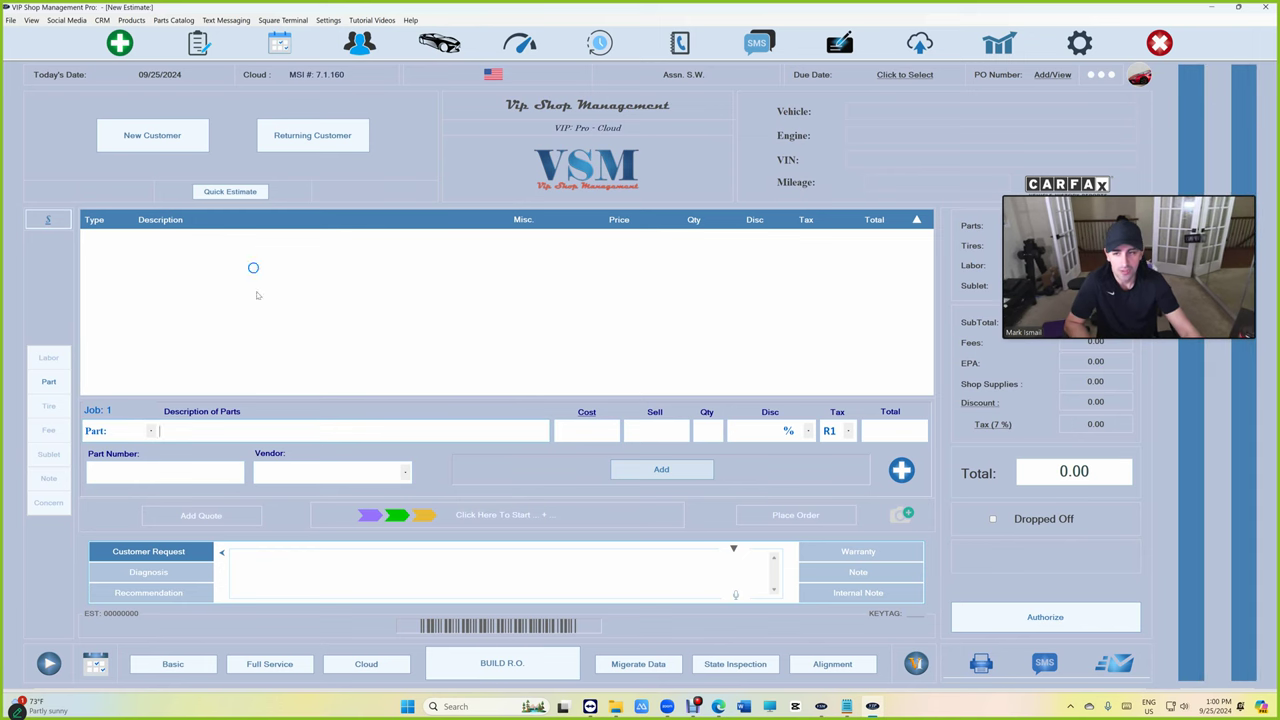
# Open Task Manager through a Windows search for 'tas'.
pyautogui.click(456, 706)
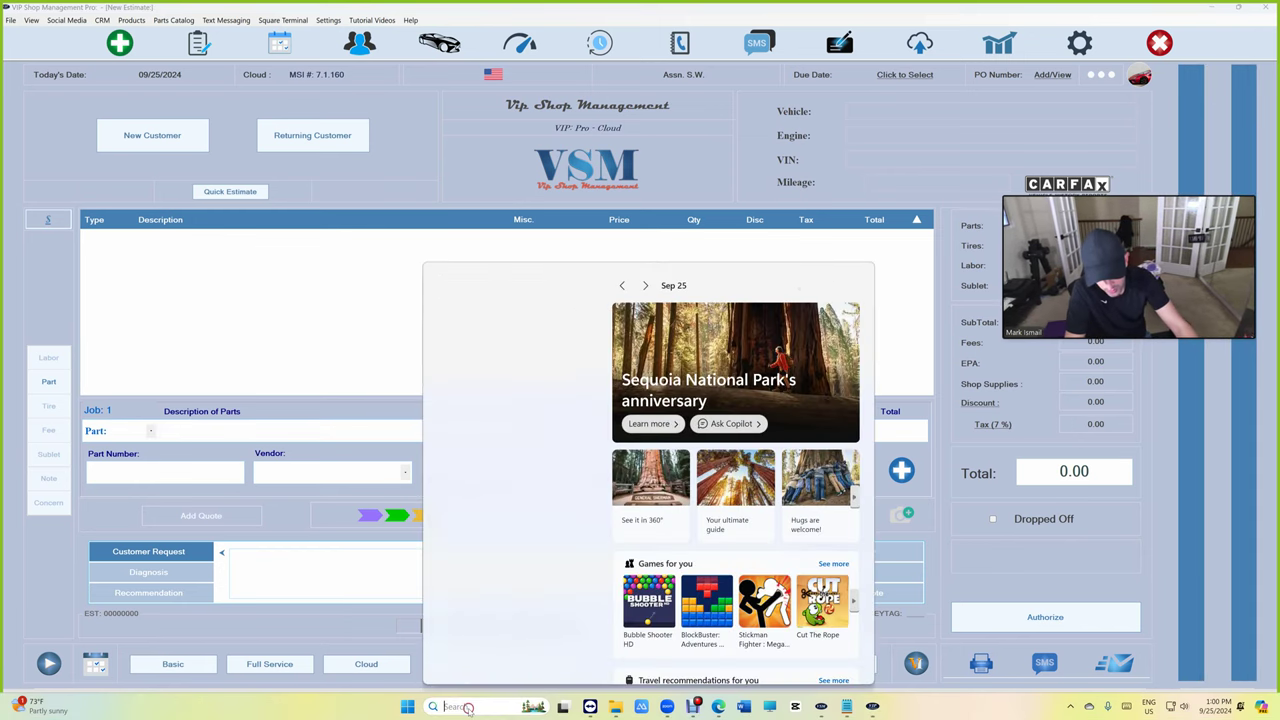
pyautogui.write('tas')
pyautogui.click(494, 346)
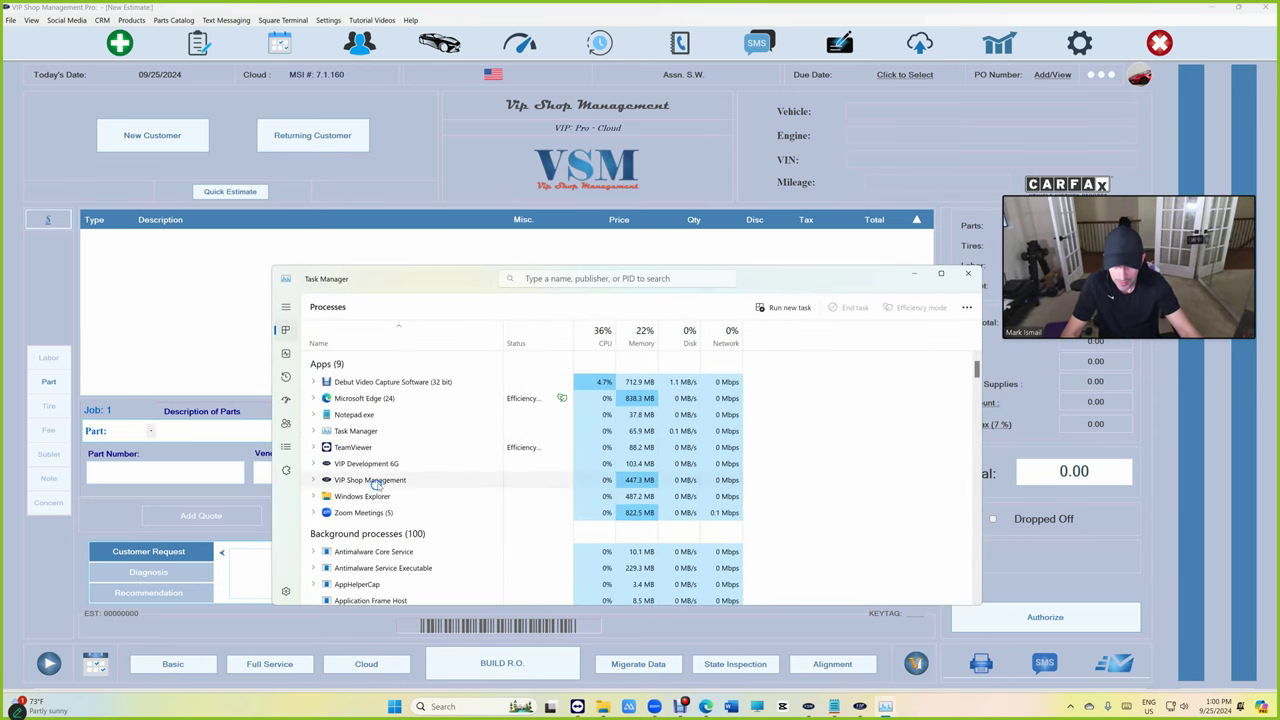
# Select the VIP Shop Management process, scroll the process list back to Apps, and close Task Manager.
pyautogui.click(377, 481)
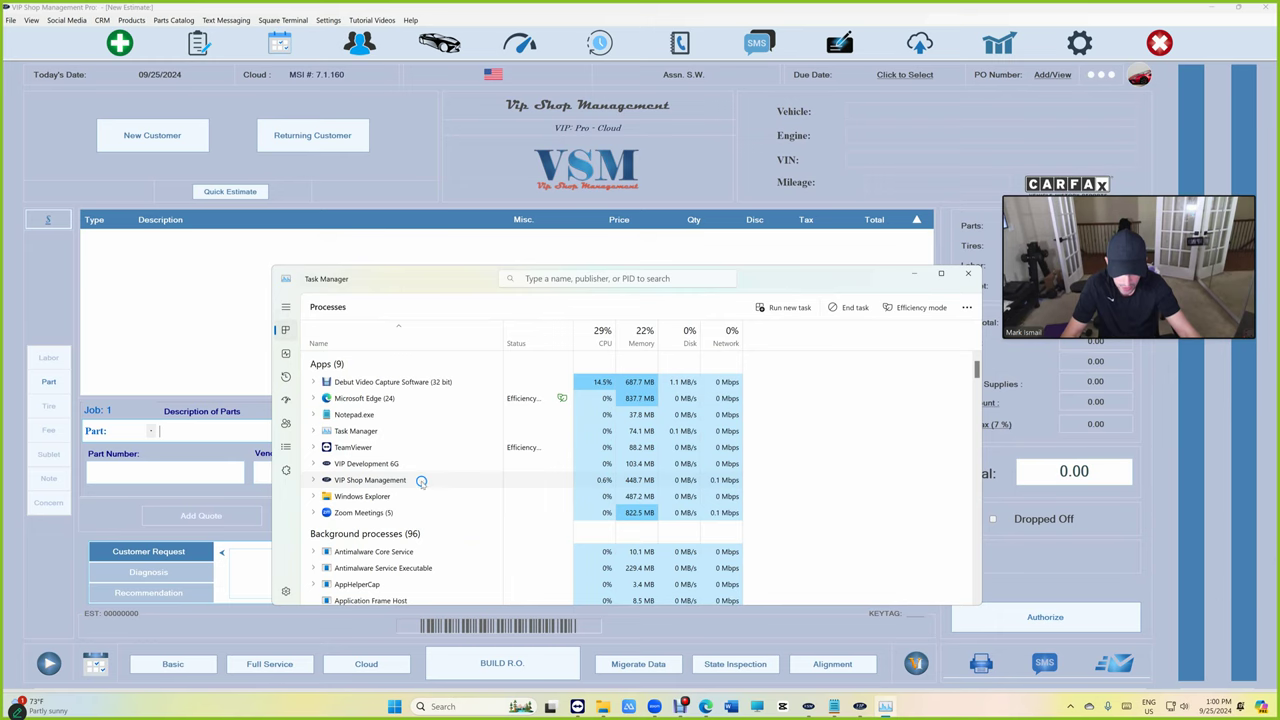
pyautogui.scroll(-1, 401, 554)
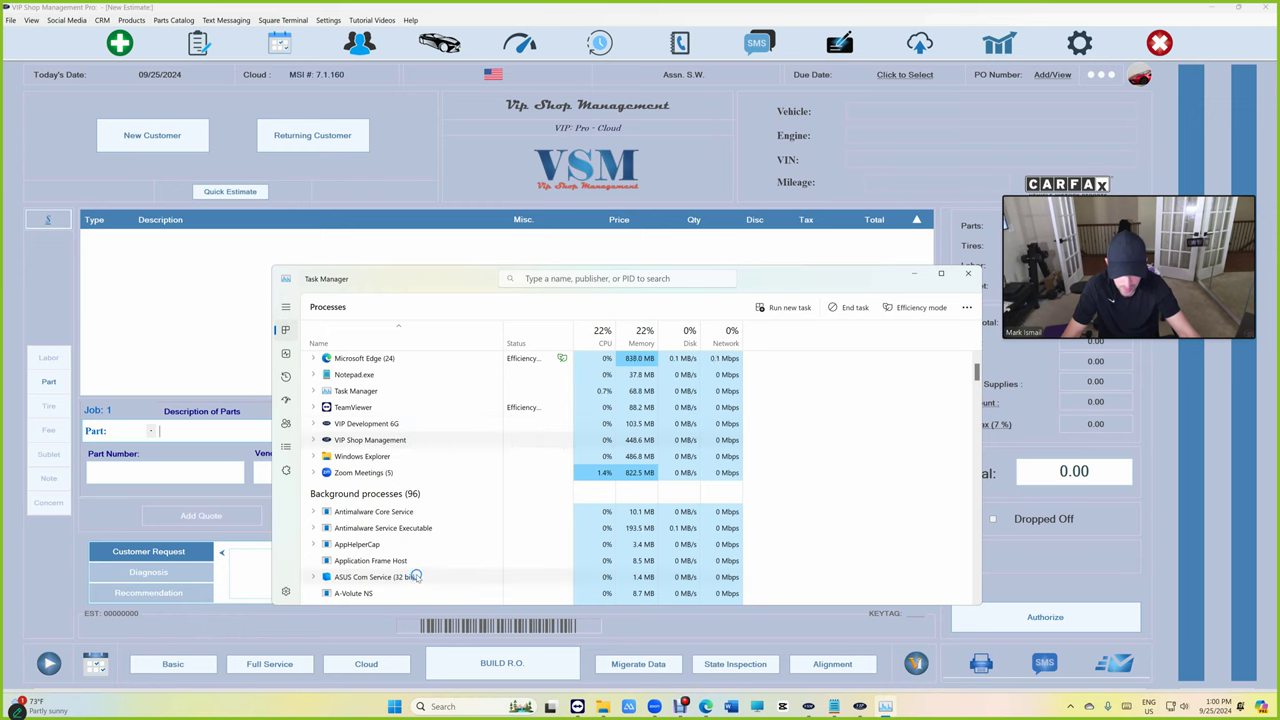
pyautogui.scroll(-3, 416, 576)
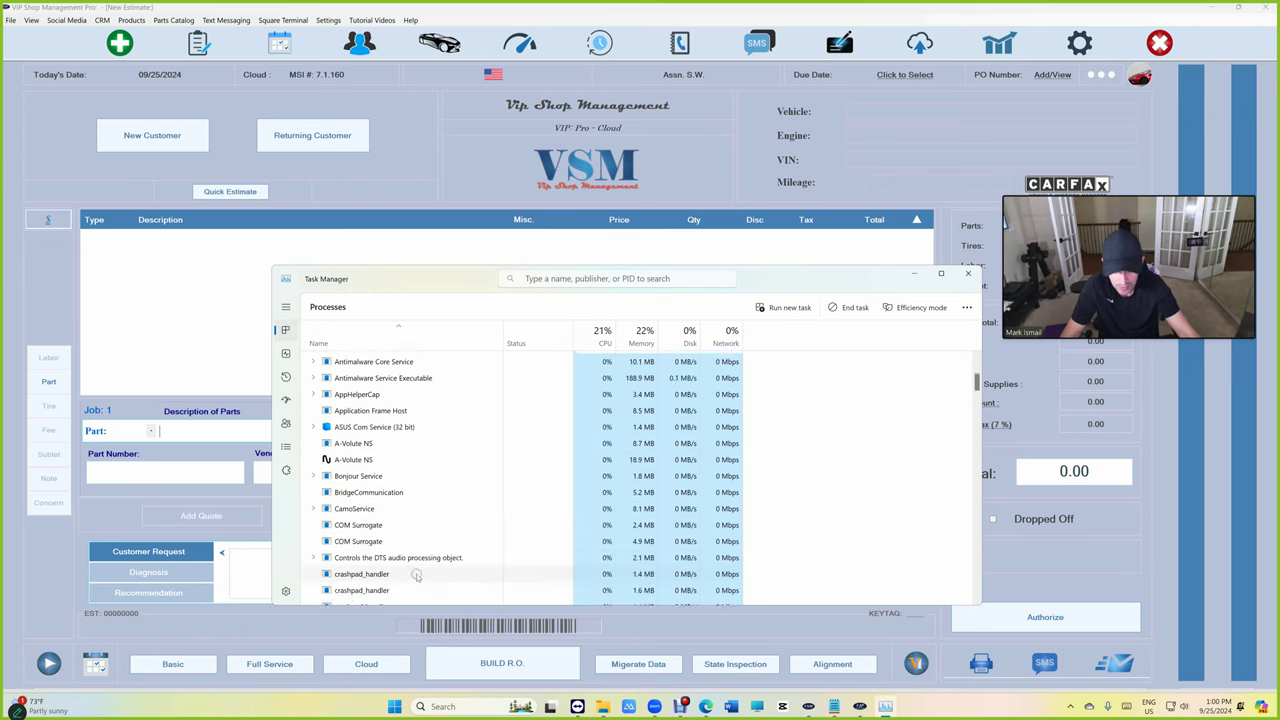
pyautogui.scroll(-5, 416, 576)
pyautogui.scroll(6, 428, 523)
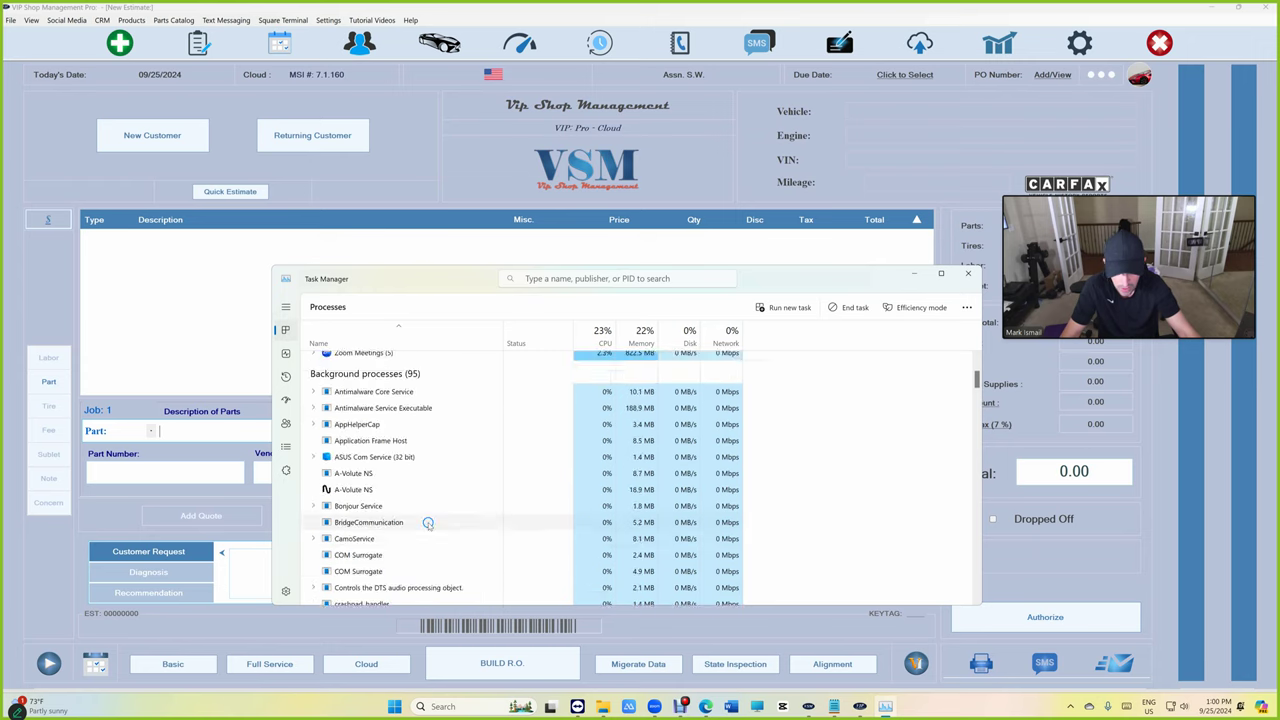
pyautogui.scroll(3, 428, 523)
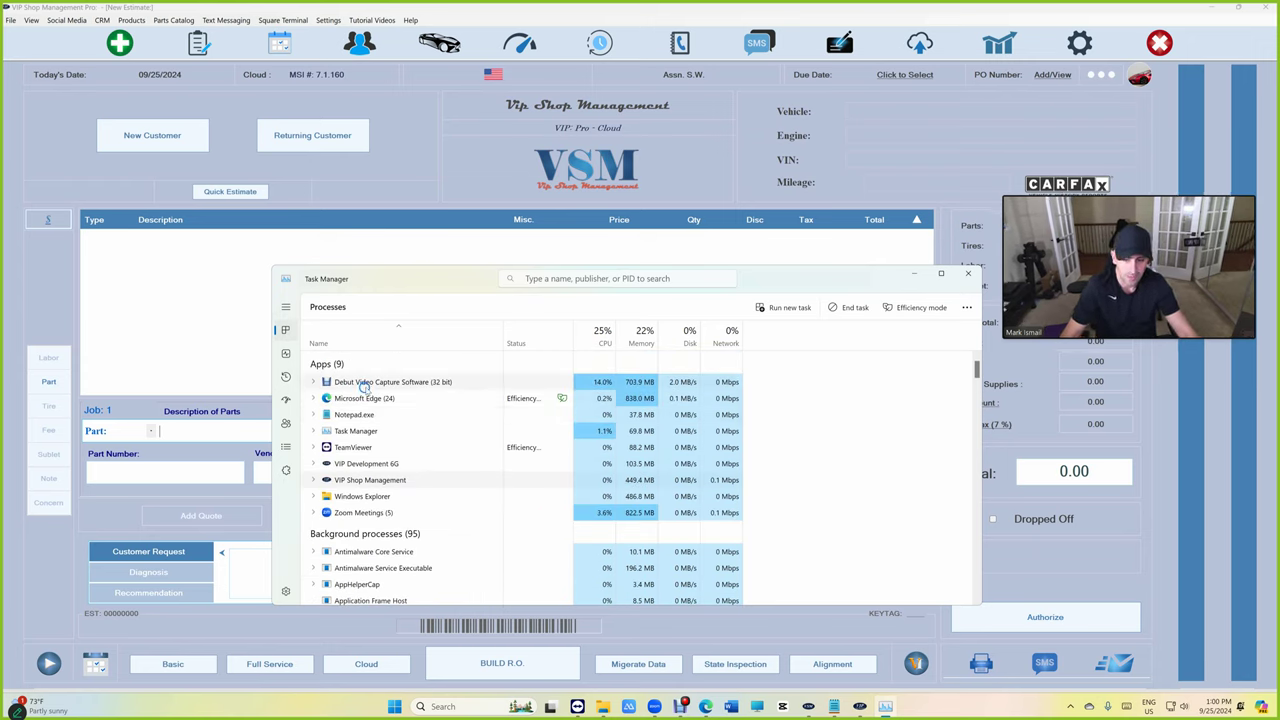
pyautogui.click(968, 274)
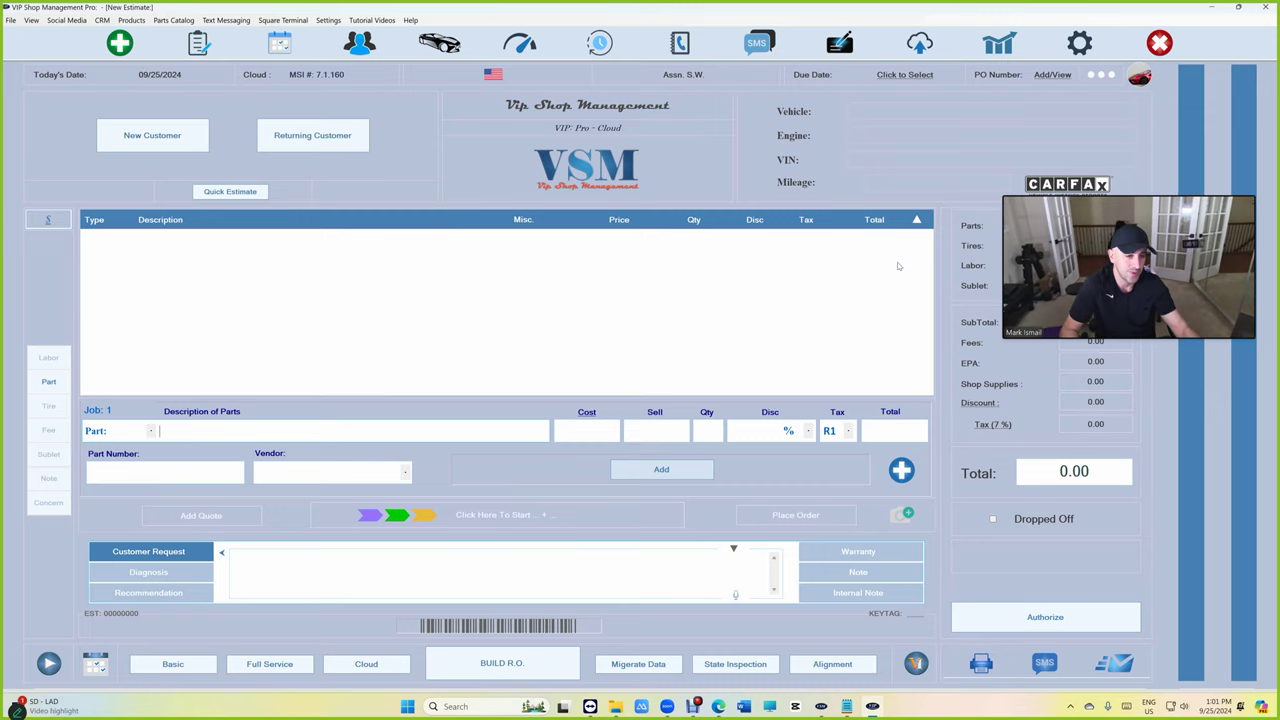
# Find the customer by name, choose his 2015 Ford Fusion, and create a new estimate with the parts vendor chooser open.
pyautogui.click(312, 135)
pyautogui.click(622, 150)
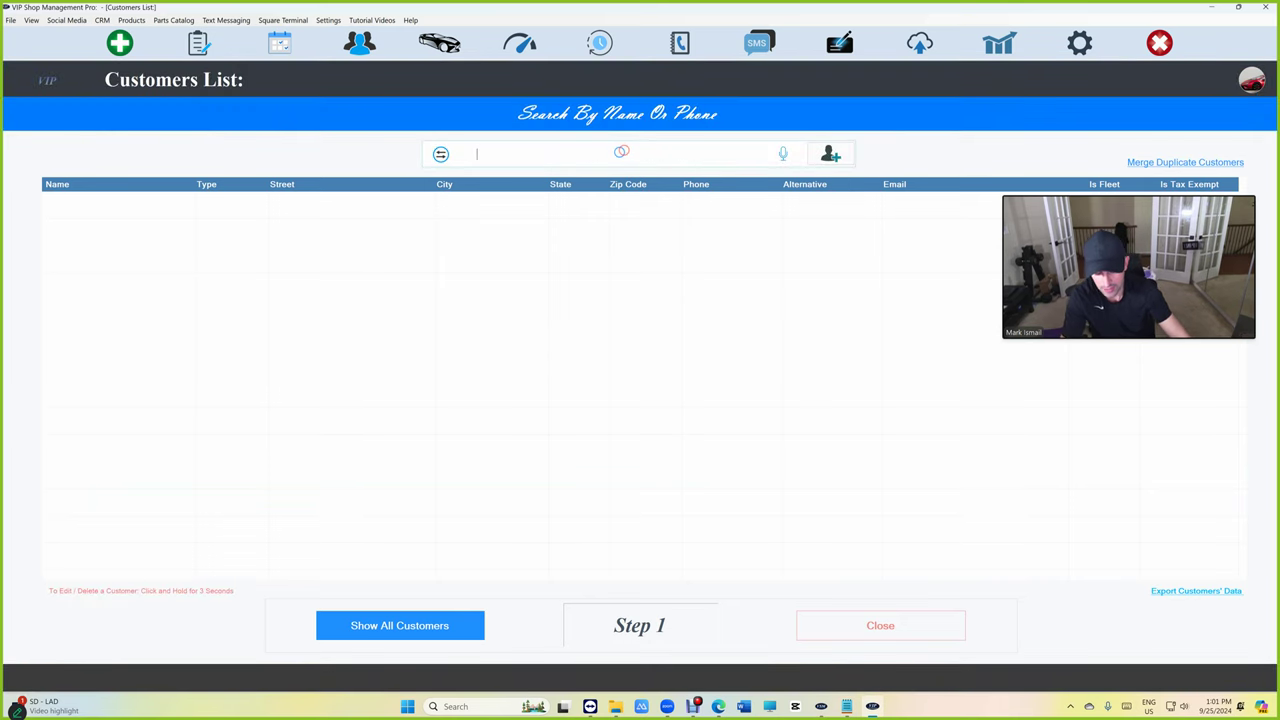
pyautogui.write('Mark Is')
pyautogui.click(625, 205)
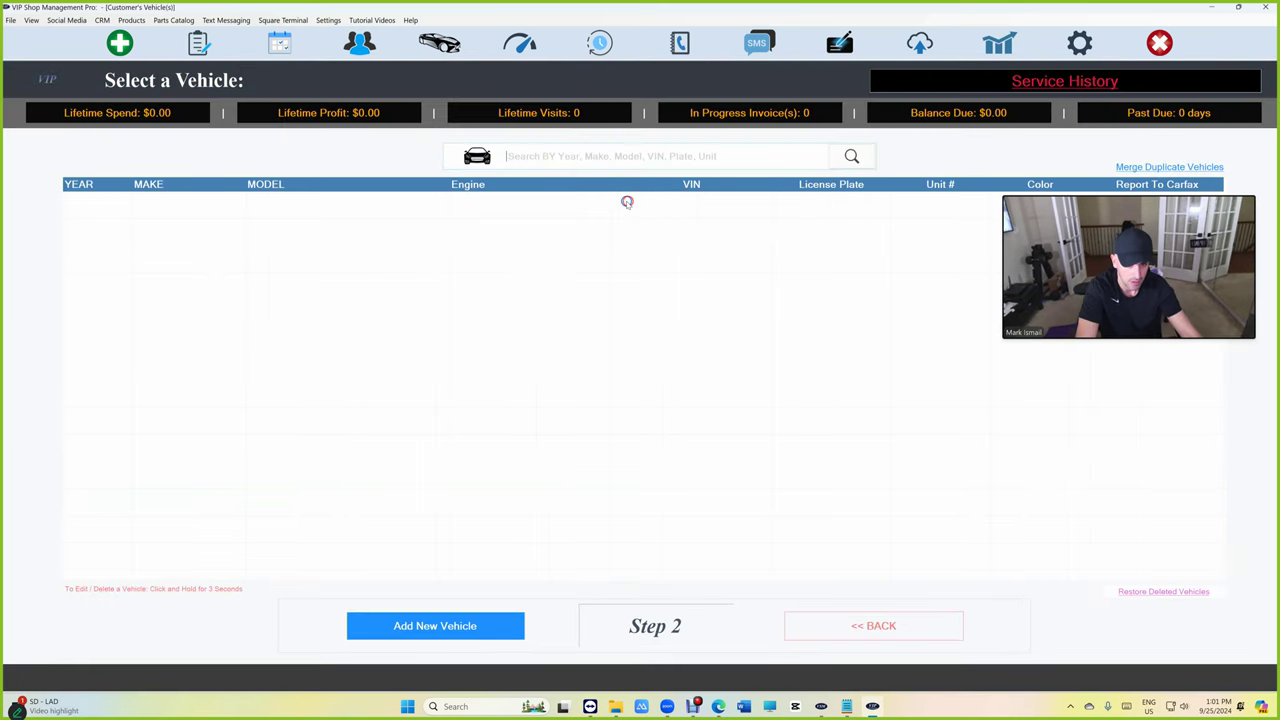
pyautogui.click(346, 240)
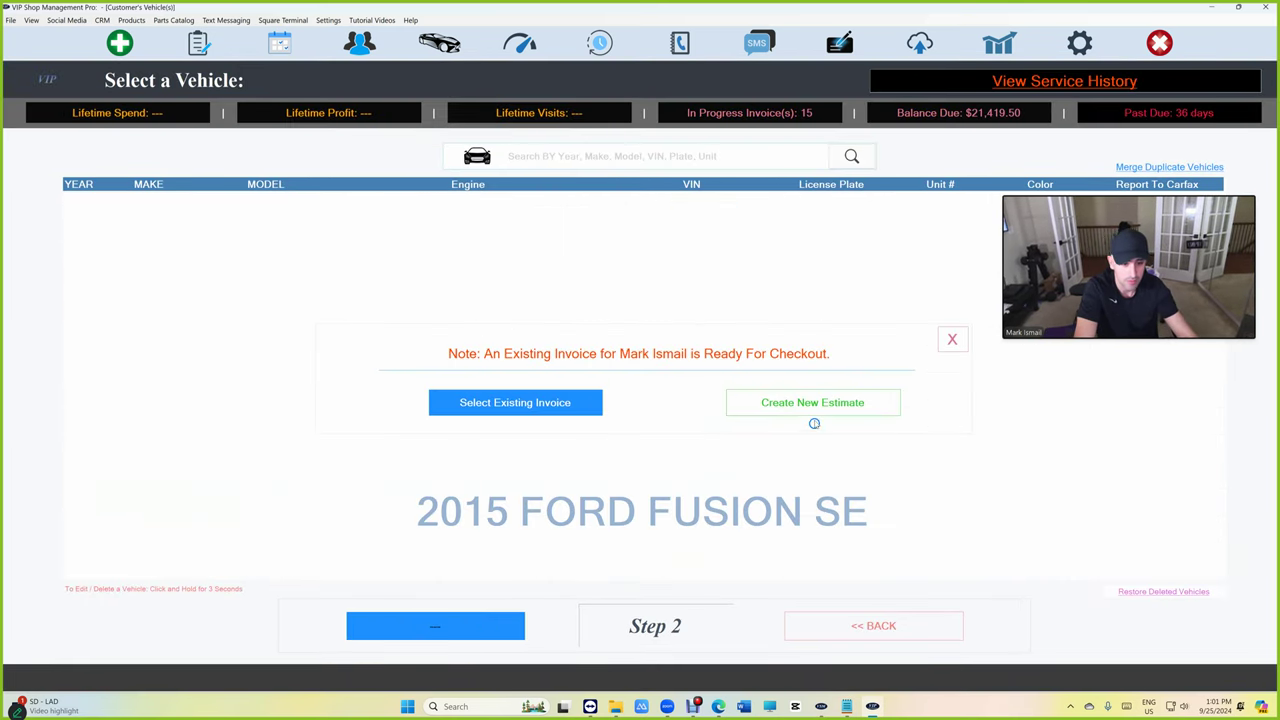
pyautogui.click(814, 405)
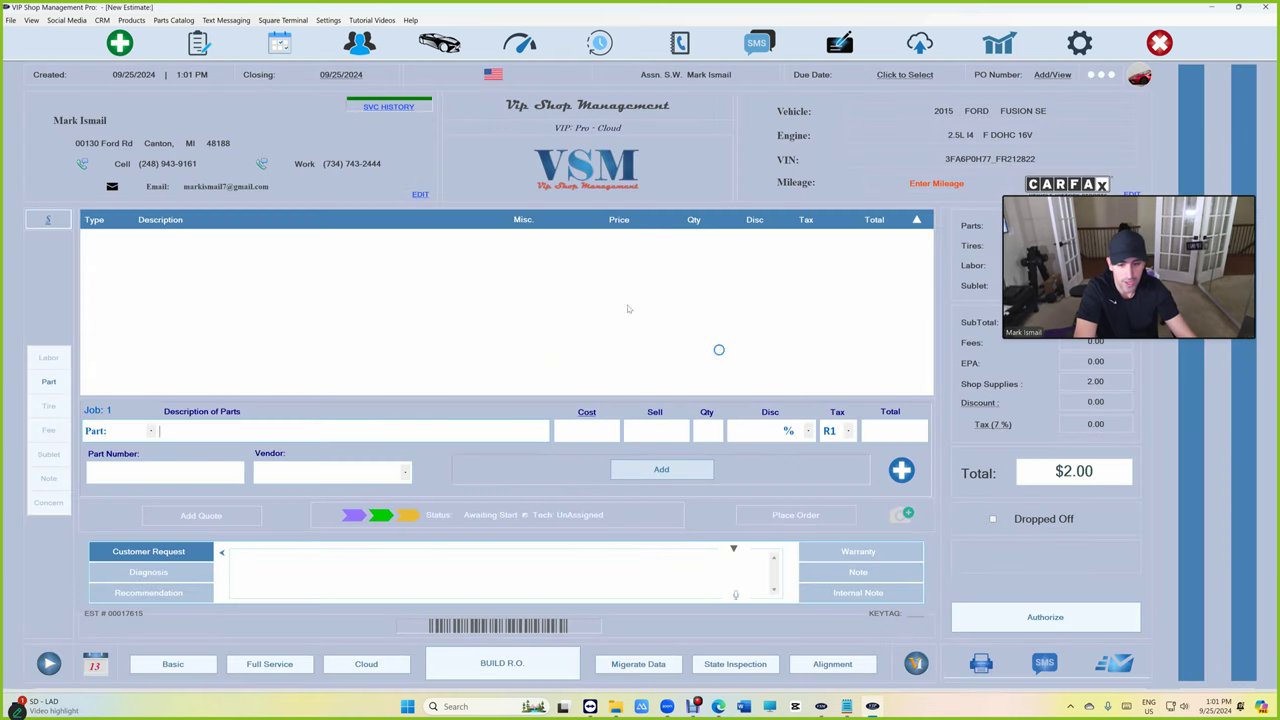
pyautogui.click(900, 470)
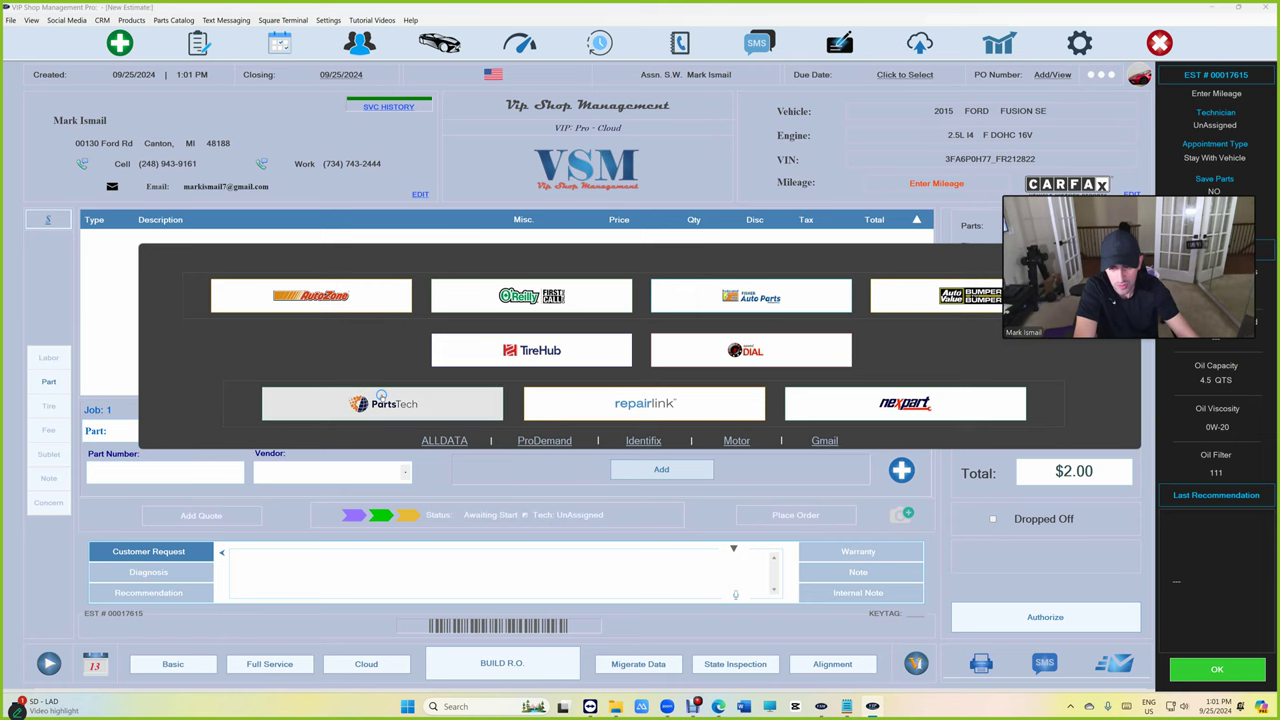
# Add the first NAPA alternator (P/N 2139802, 542.29) from PartsTech, bringing the total to $591.10.
pyautogui.click(383, 400)
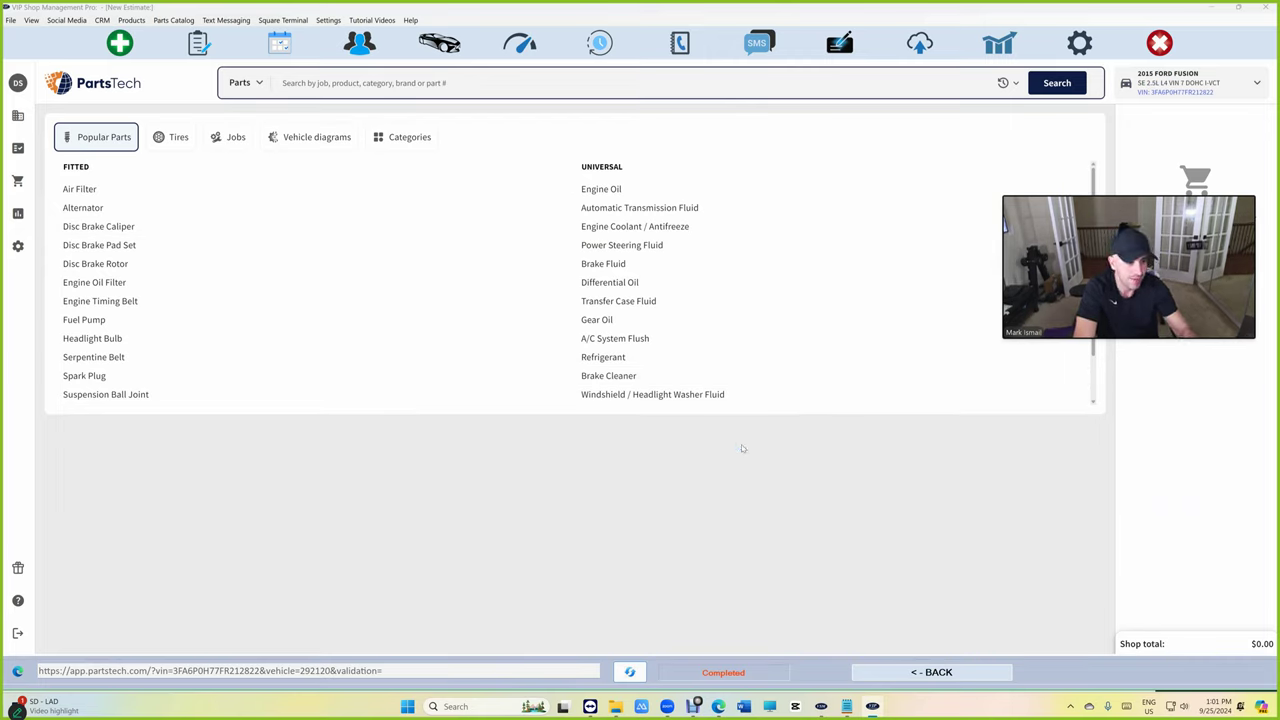
pyautogui.click(211, 203)
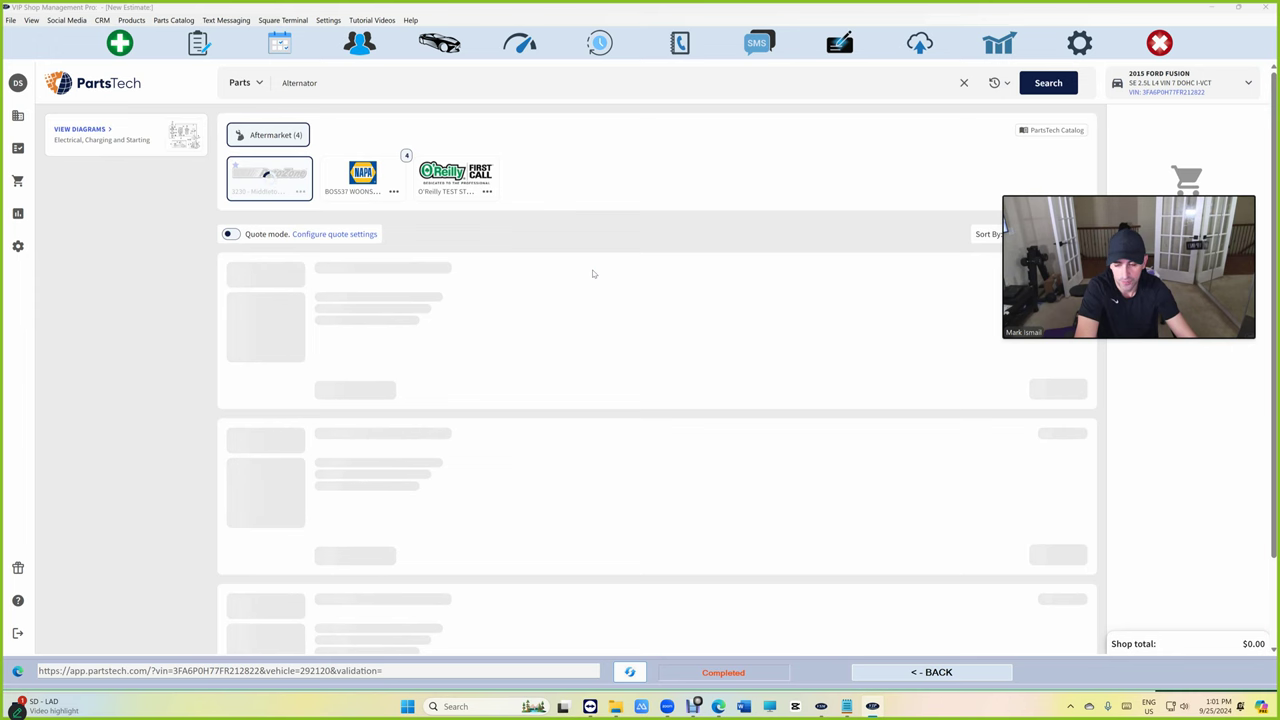
pyautogui.click(363, 178)
pyautogui.click(1056, 462)
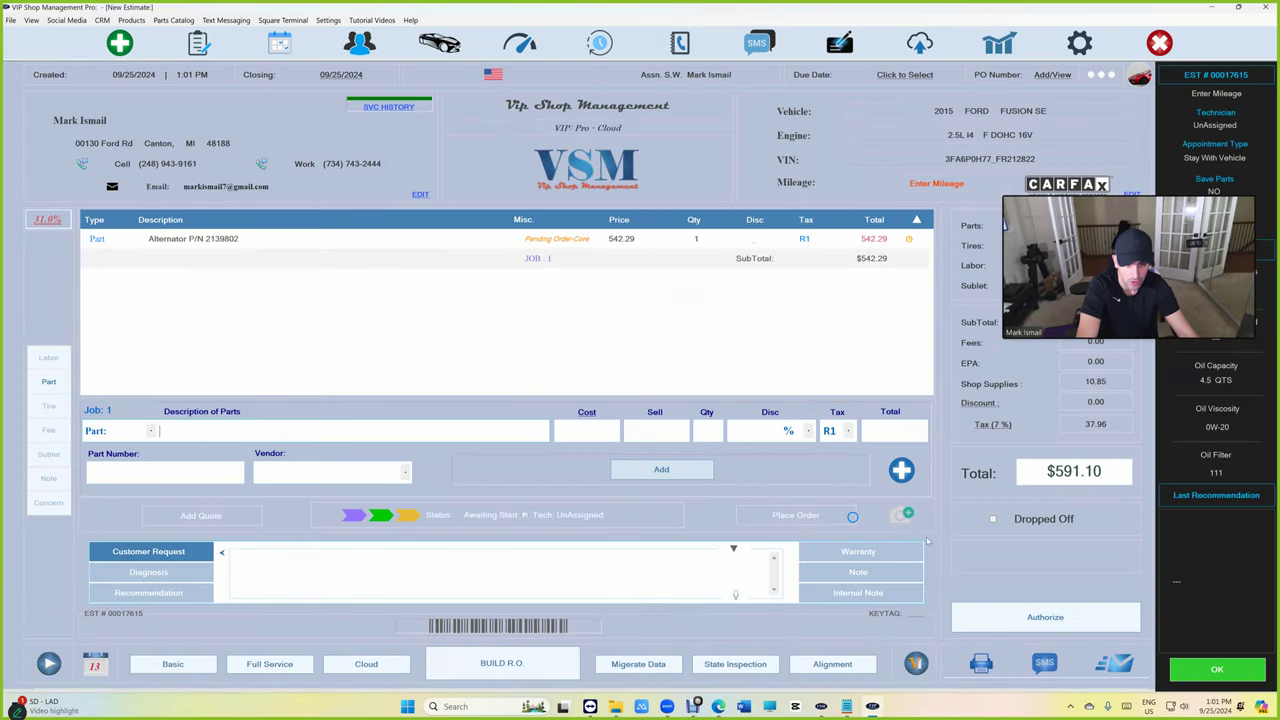
# Authorize the $591.10 estimate, pay it fully in cash, assign a technician, and sign out.
pyautogui.click(1042, 617)
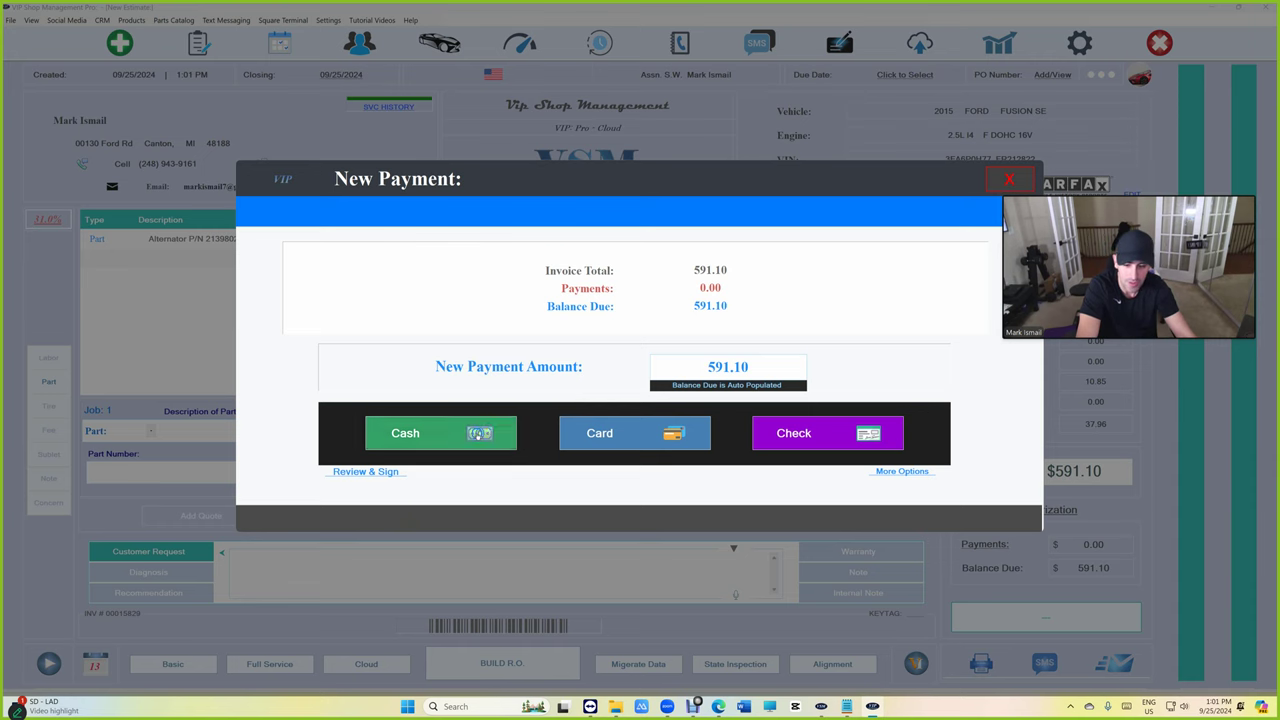
pyautogui.click(478, 433)
pyautogui.click(771, 456)
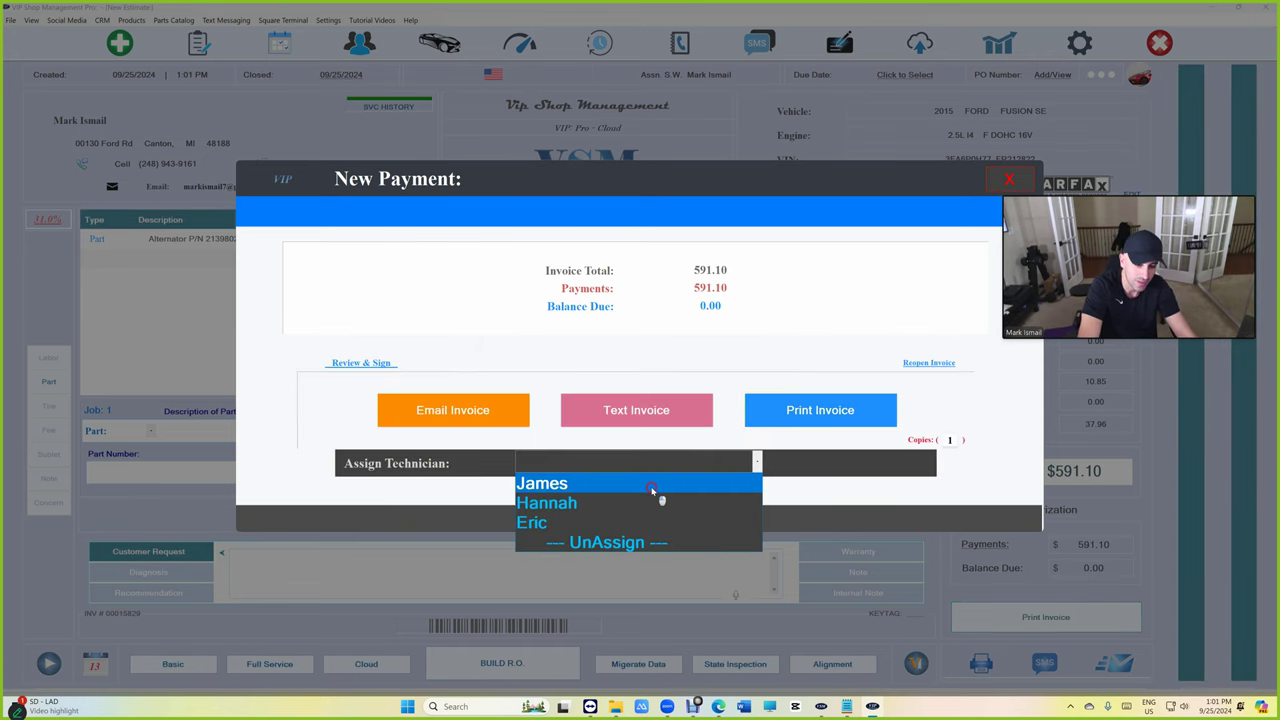
pyautogui.click(655, 486)
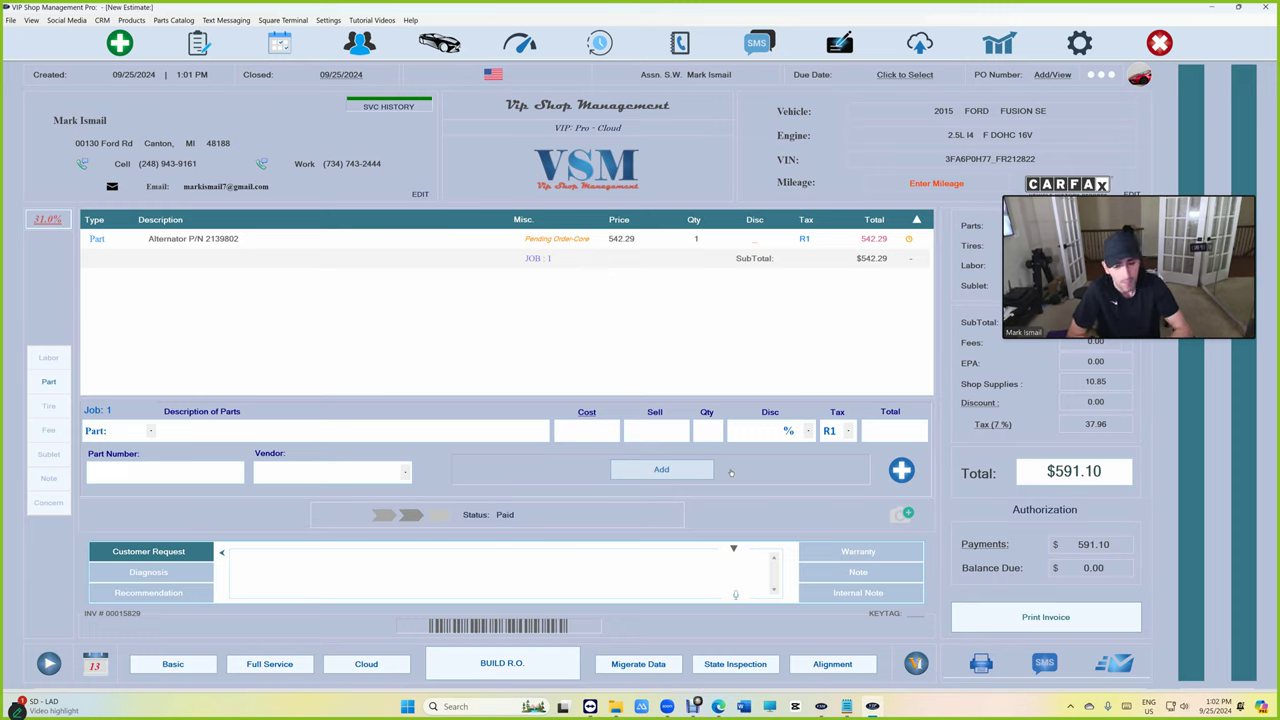
pyautogui.click(1159, 43)
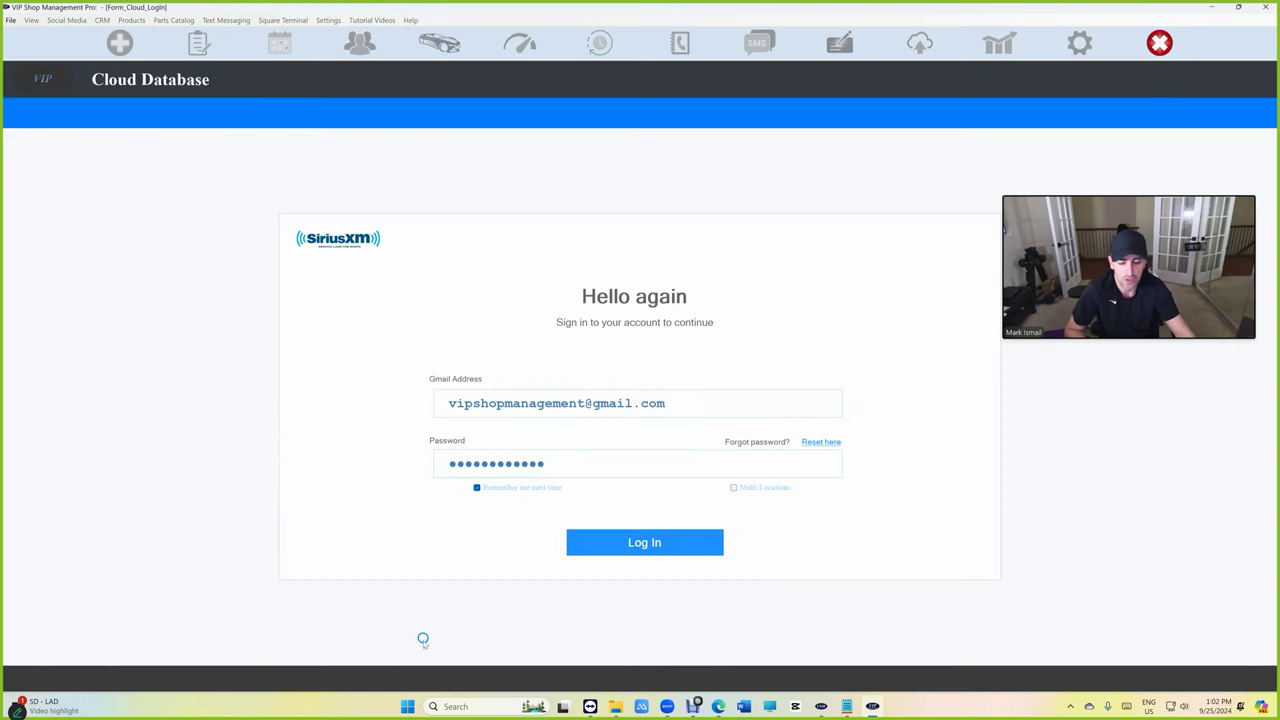
# Open Installed apps from the Start right-click menu and filter the list by 'vip'.
pyautogui.rightClick(408, 706)
pyautogui.click(435, 370)
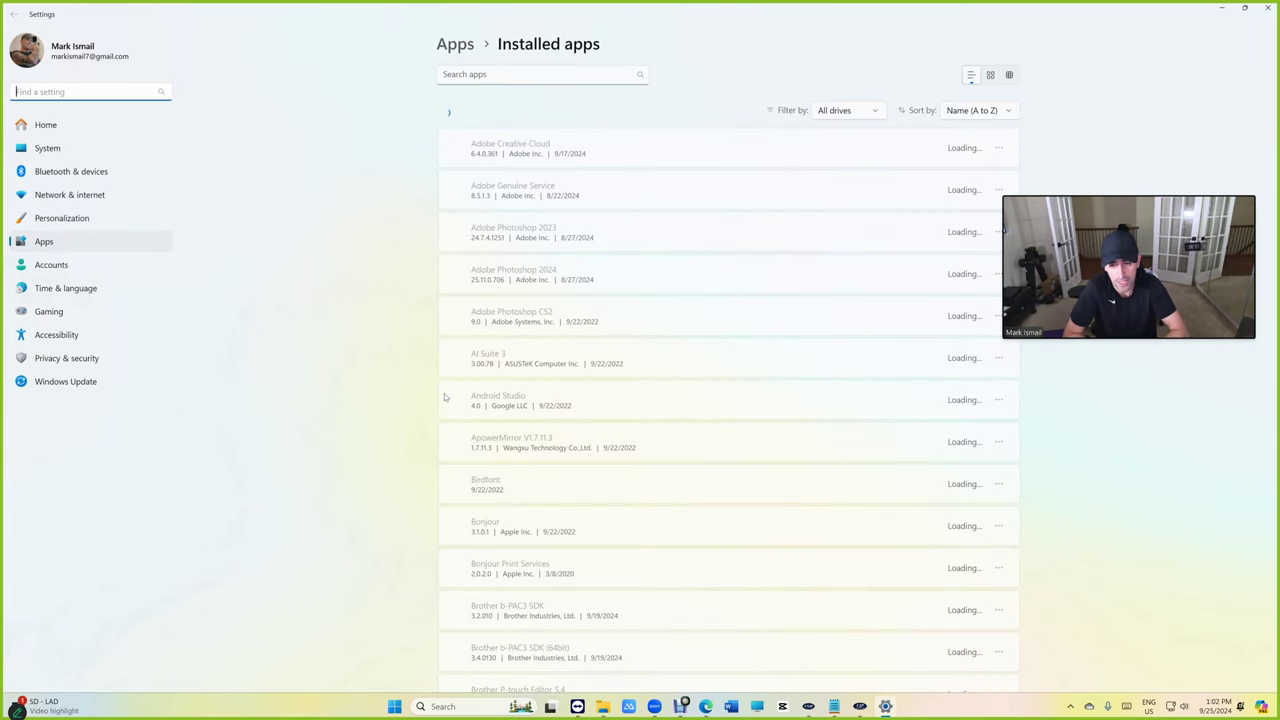
pyautogui.click(510, 75)
pyautogui.write('vip')
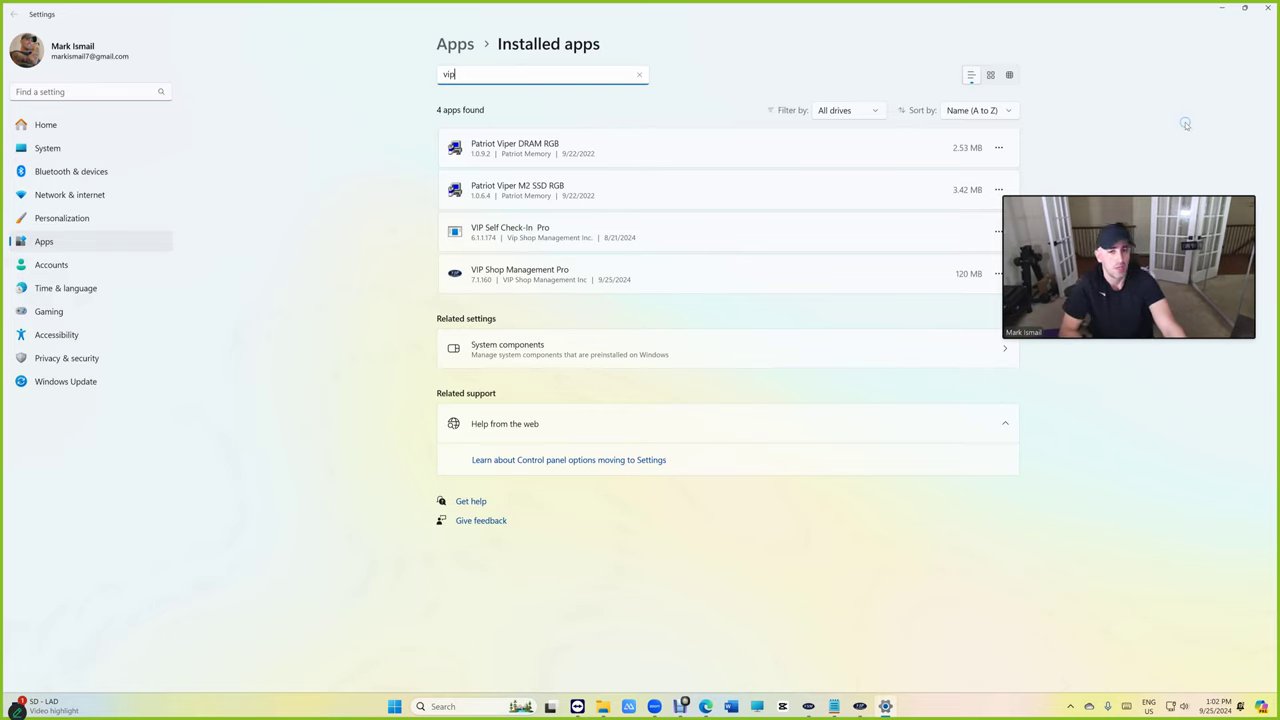
pyautogui.click(1266, 12)
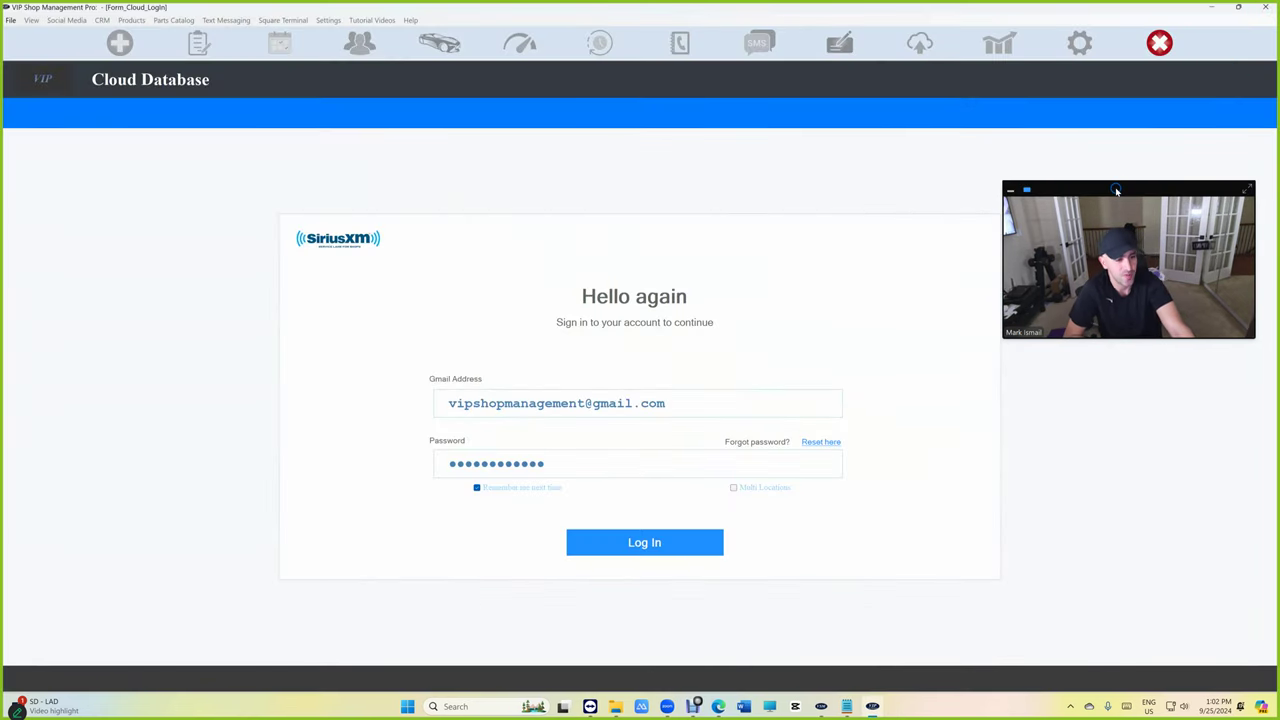